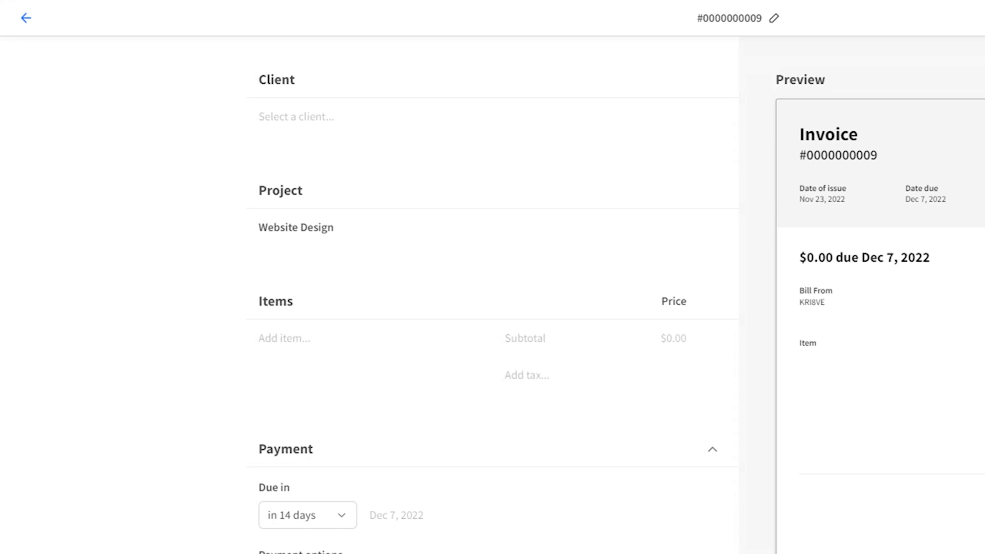
- Search the clients for "de" and save the contact listed as CEO as the invoice's client
{"action": "left_click", "coordinate": [441, 128]}
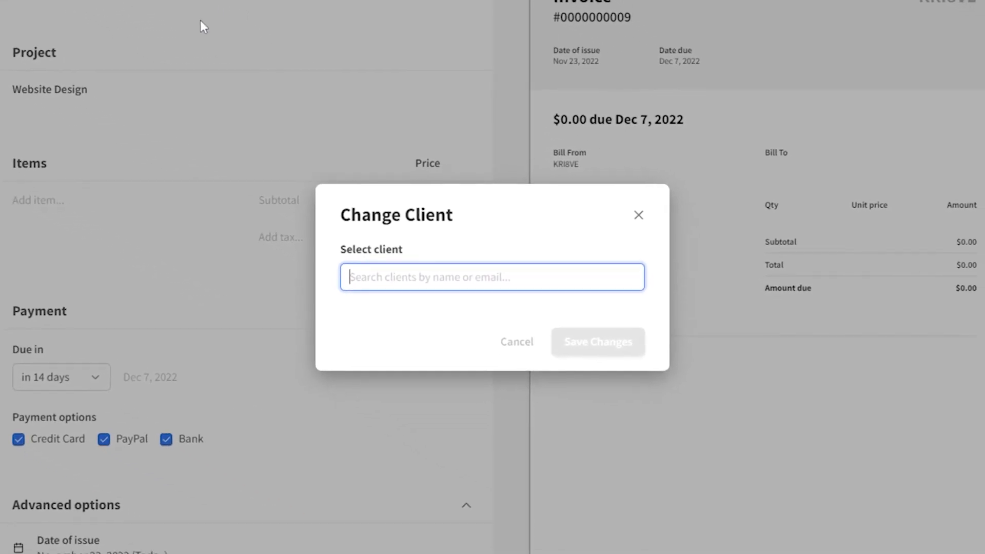
{"action": "type", "text": "de"}
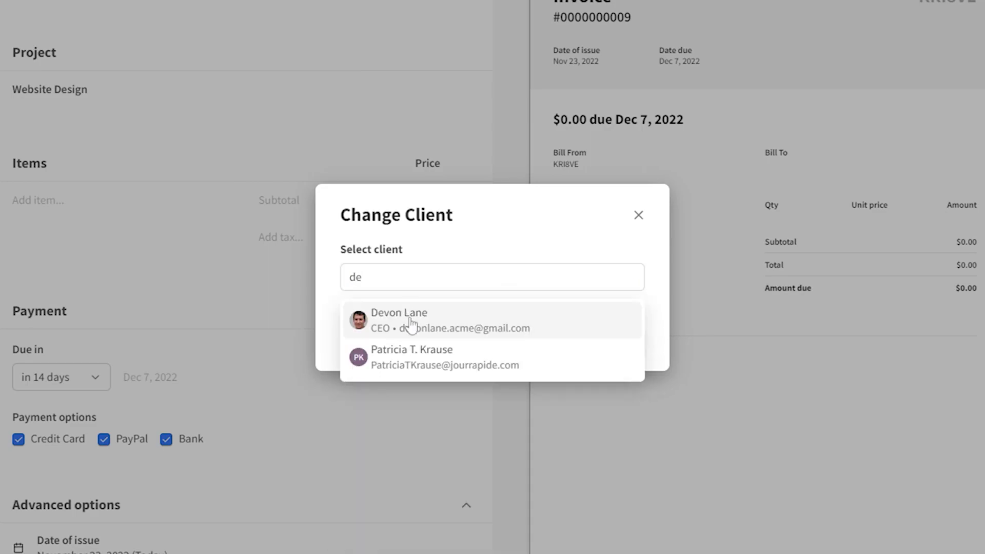
{"action": "left_click", "coordinate": [410, 323]}
{"action": "left_click", "coordinate": [578, 345]}
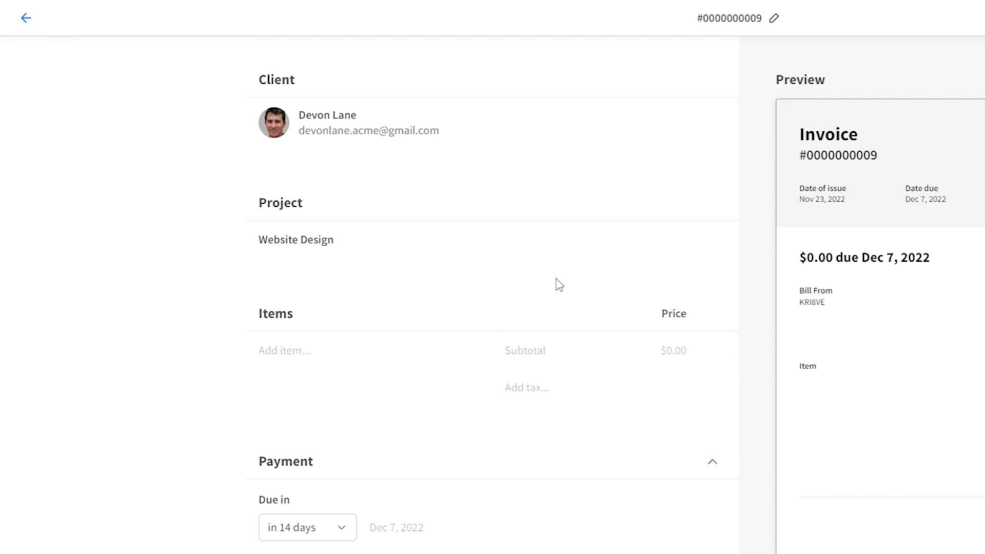
- Remove the Website Design project from the invoice
{"action": "left_click", "coordinate": [495, 240]}
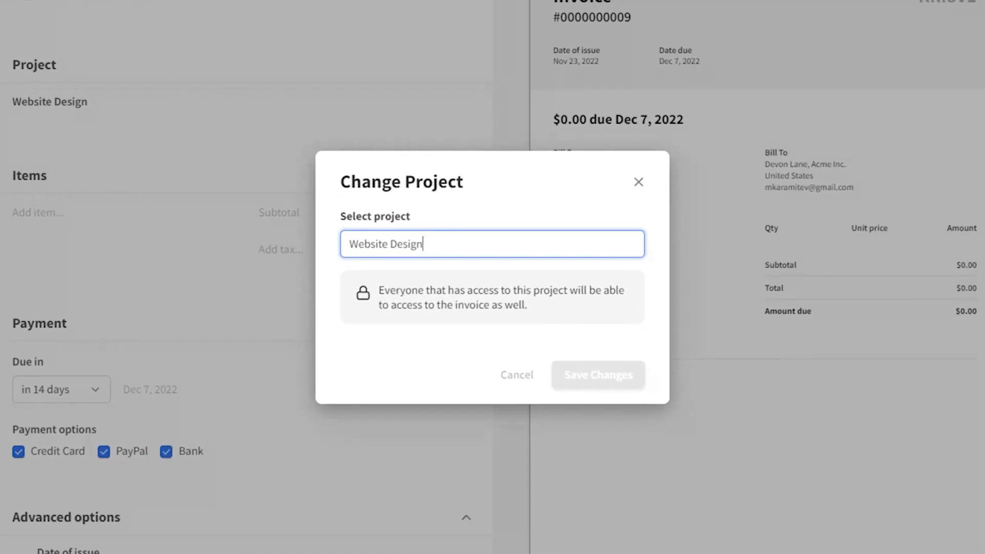
{"action": "left_click", "coordinate": [636, 184]}
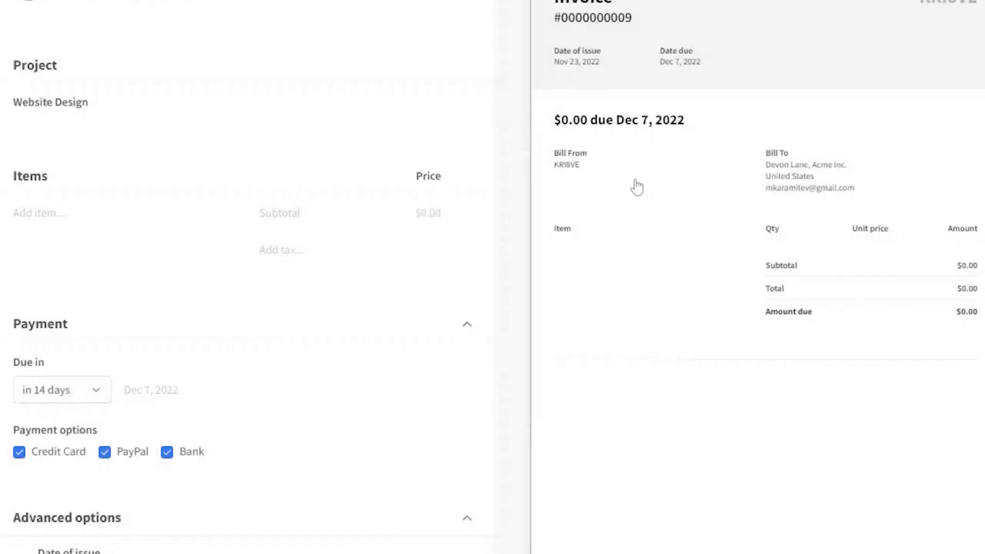
{"action": "left_click", "coordinate": [711, 241]}
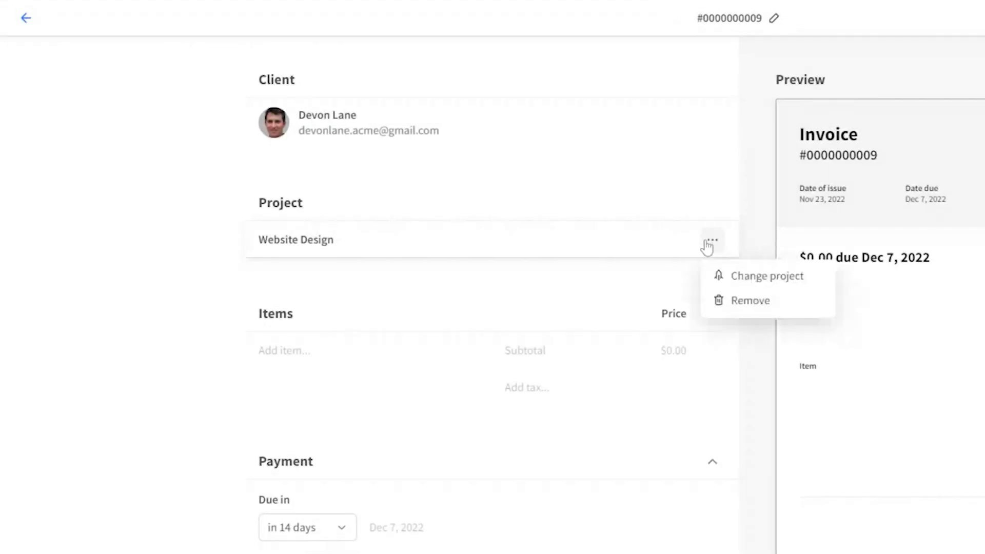
{"action": "left_click", "coordinate": [739, 299]}
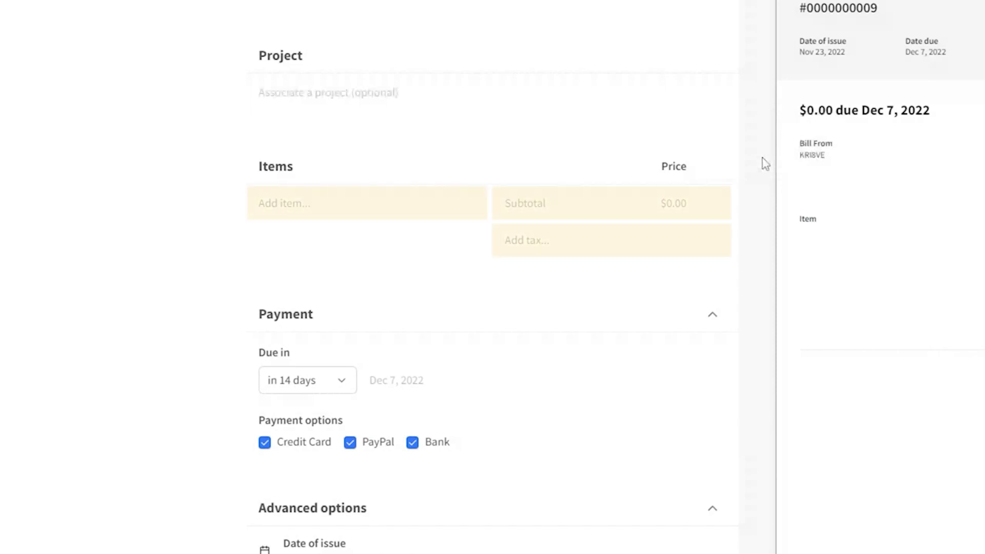
- Add a one-time item named Email Template with quantity 2 and a price of $1000
{"action": "left_click", "coordinate": [308, 212]}
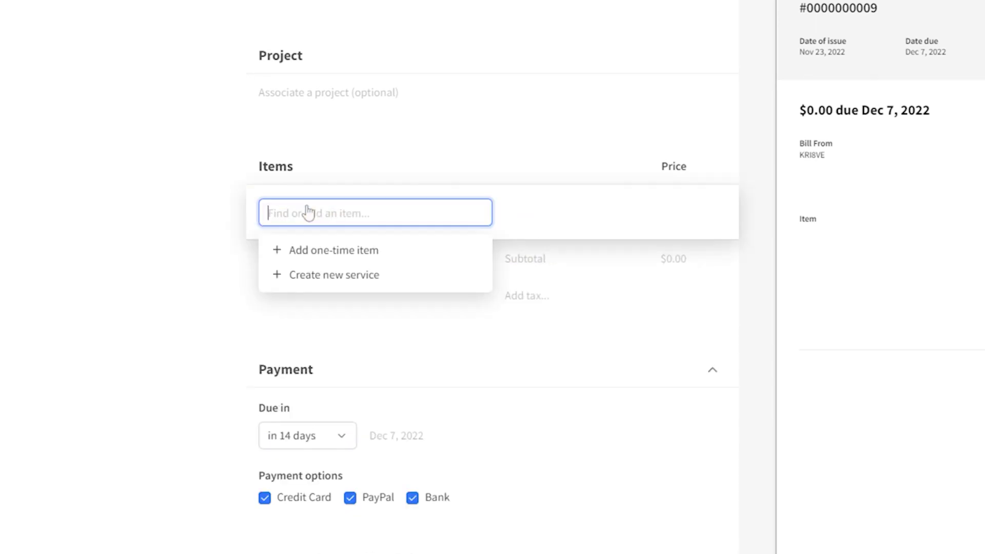
{"action": "type", "text": "Email Template"}
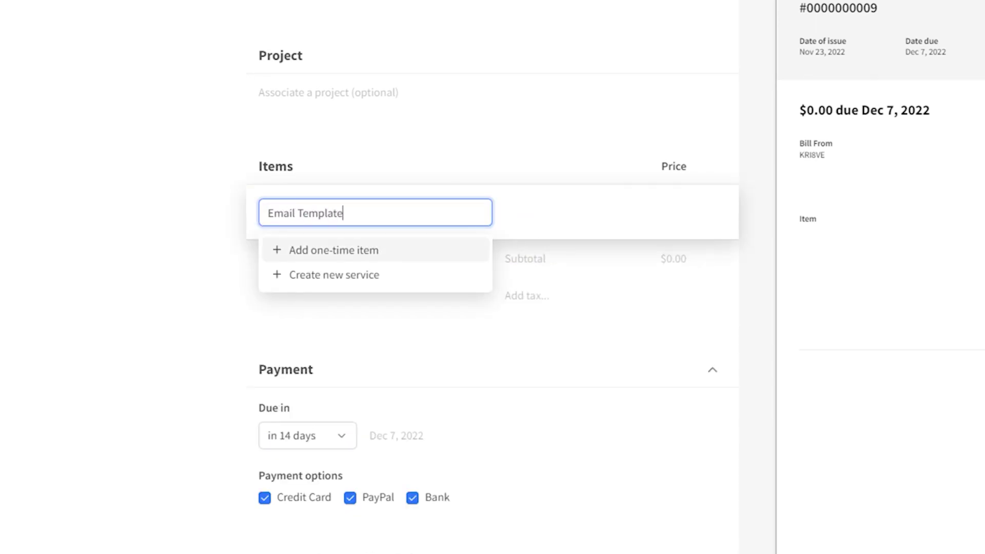
{"action": "left_click", "coordinate": [348, 251]}
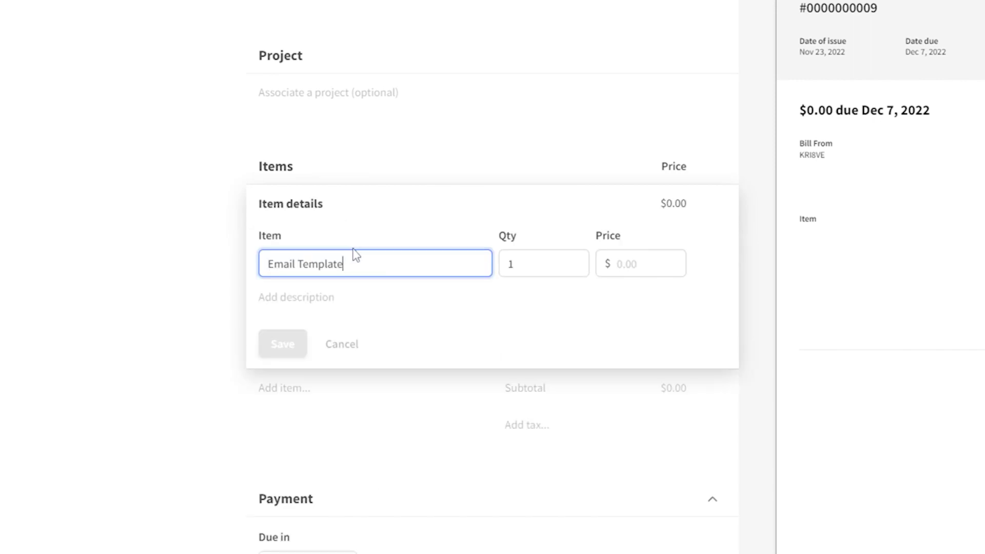
{"action": "left_click", "coordinate": [636, 264]}
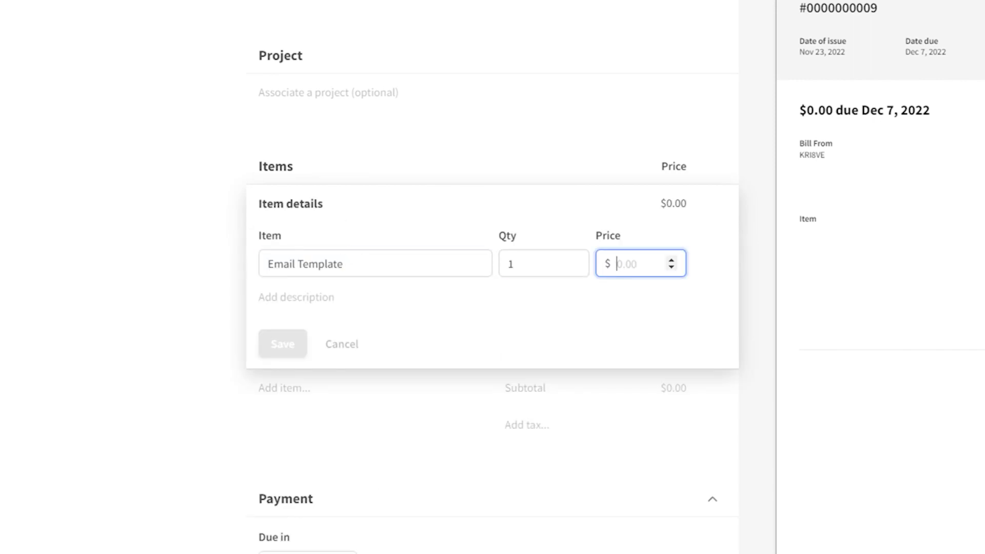
{"action": "type", "text": "1000"}
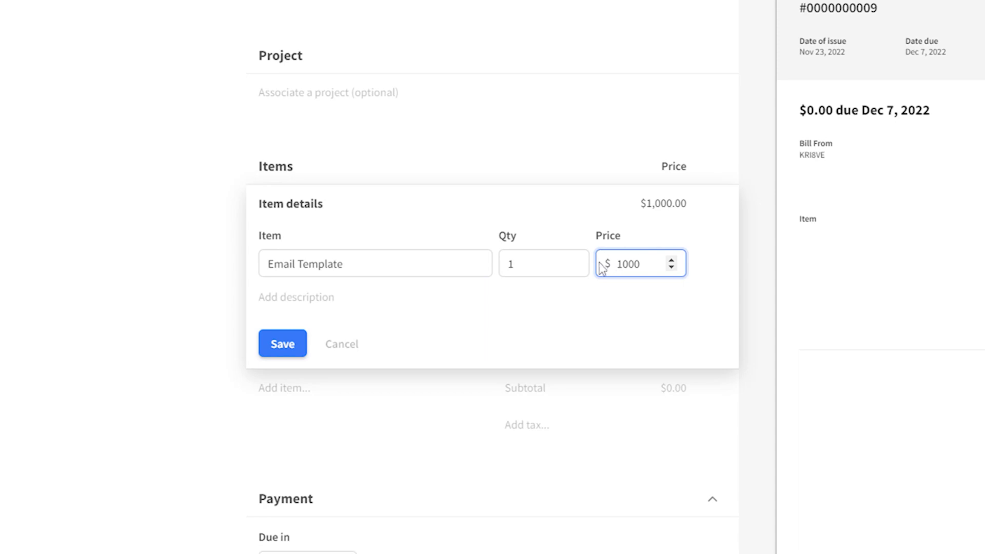
{"action": "left_click", "coordinate": [518, 264]}
{"action": "left_click", "coordinate": [574, 261]}
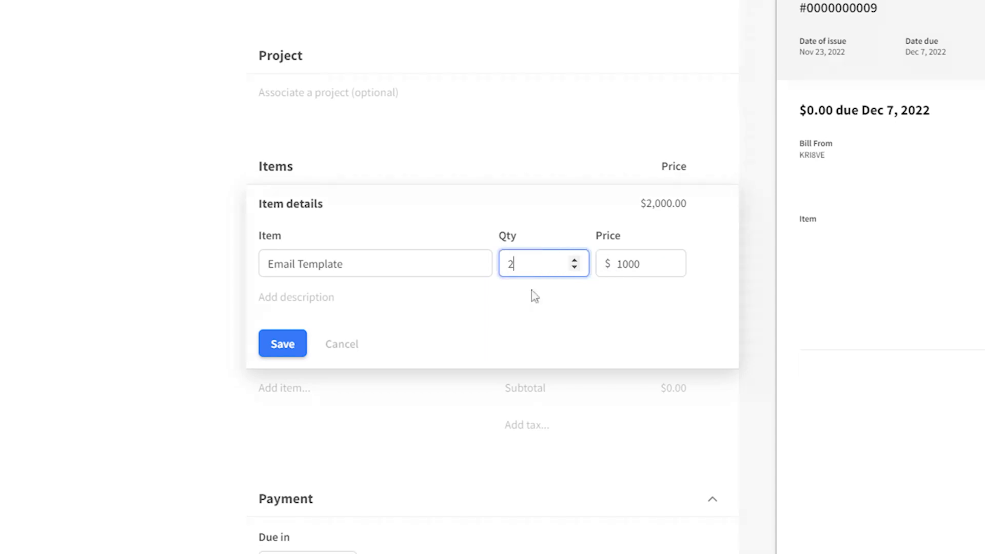
{"action": "left_click", "coordinate": [300, 346]}
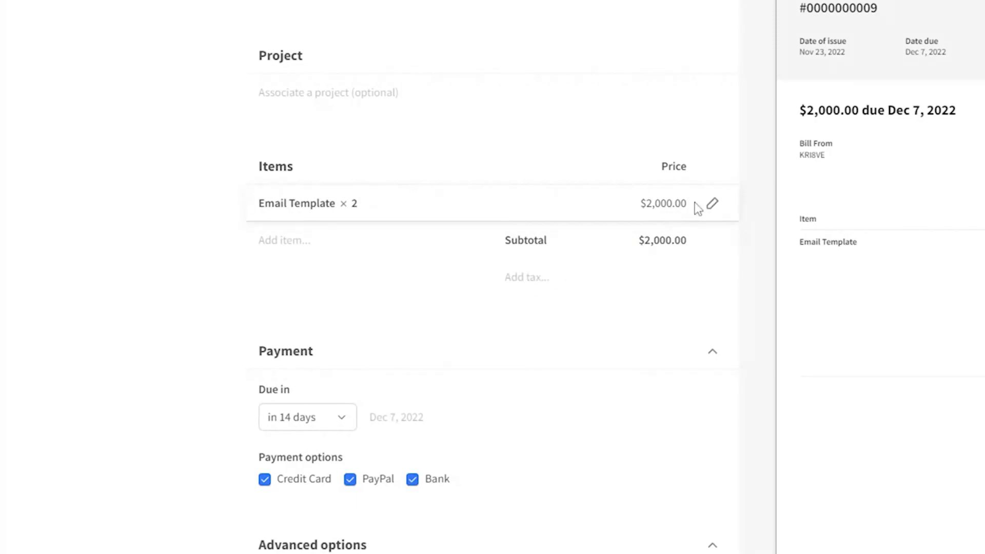
{"action": "left_click", "coordinate": [713, 206]}
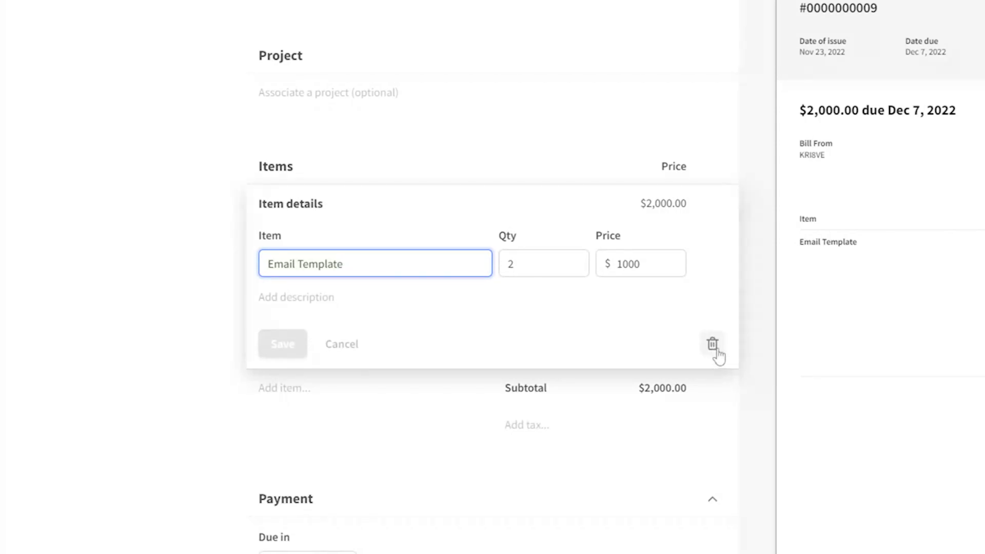
{"action": "left_click", "coordinate": [714, 417]}
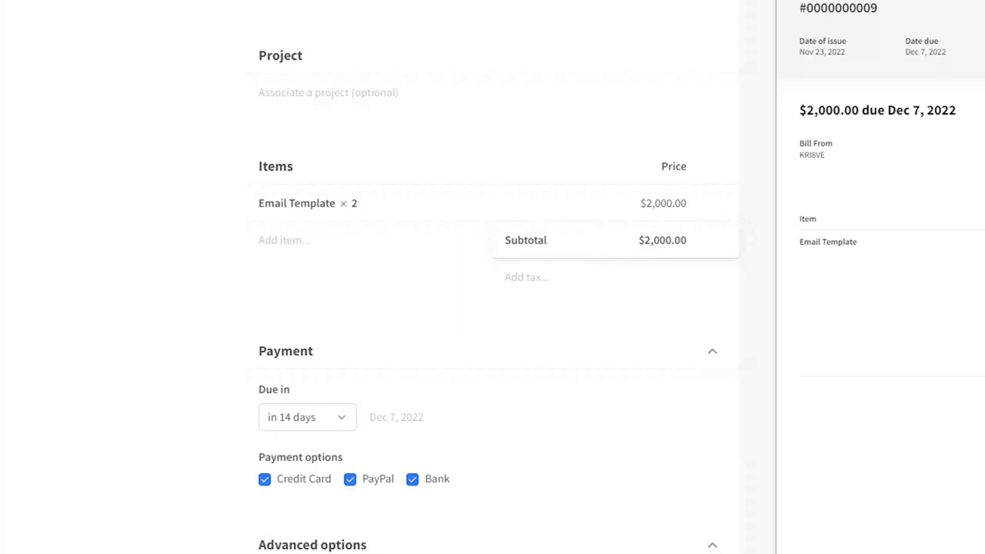
- Add a tax named VAT at 10% to the invoice and save it
{"action": "left_click", "coordinate": [534, 281]}
{"action": "type", "text": "VAT"}
{"action": "left_click", "coordinate": [654, 338]}
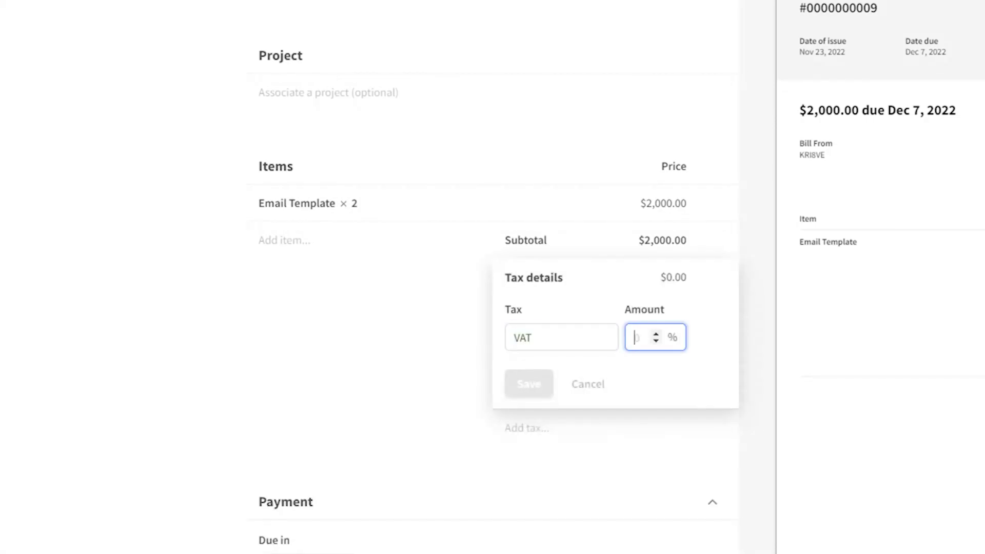
{"action": "type", "text": "10"}
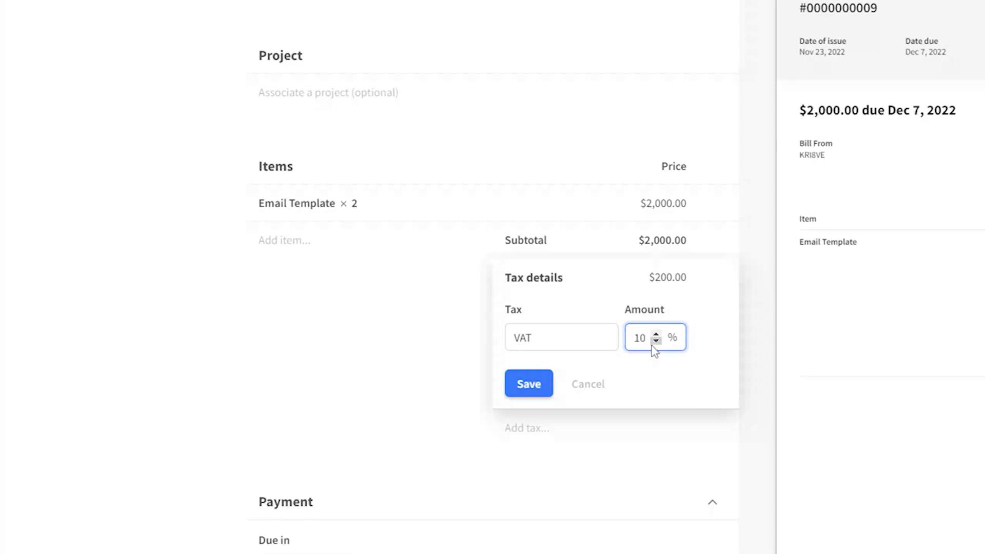
{"action": "left_click", "coordinate": [542, 389]}
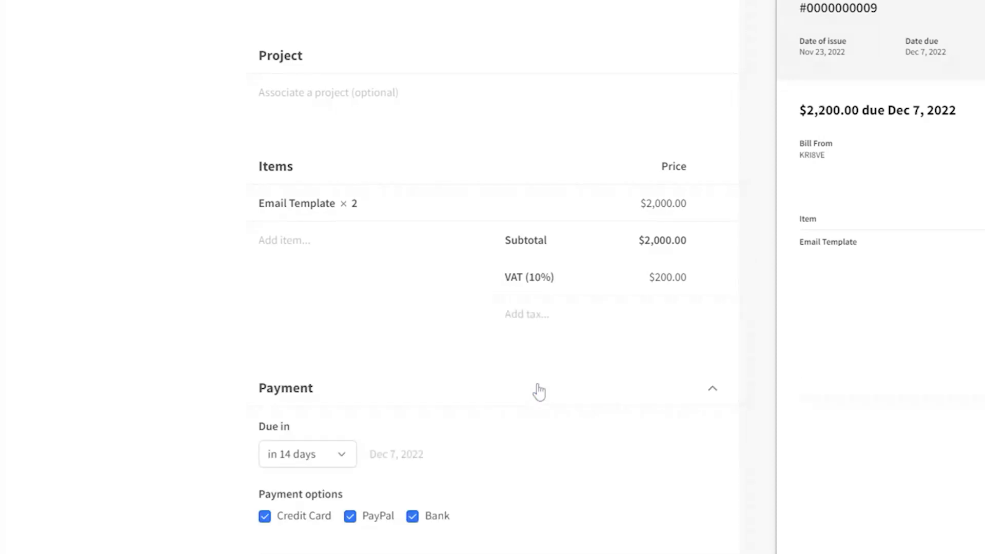
- Add a second tax line named Discount with an amount of -20% and save it
{"action": "left_click", "coordinate": [537, 322]}
{"action": "type", "text": "Di"}
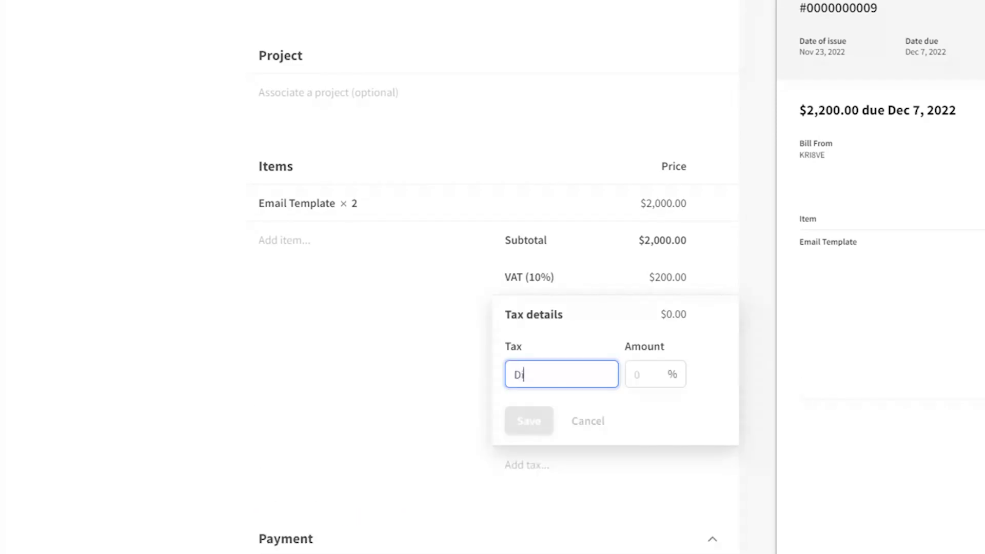
{"action": "type", "text": "scount"}
{"action": "left_click", "coordinate": [644, 375]}
{"action": "type", "text": "-20"}
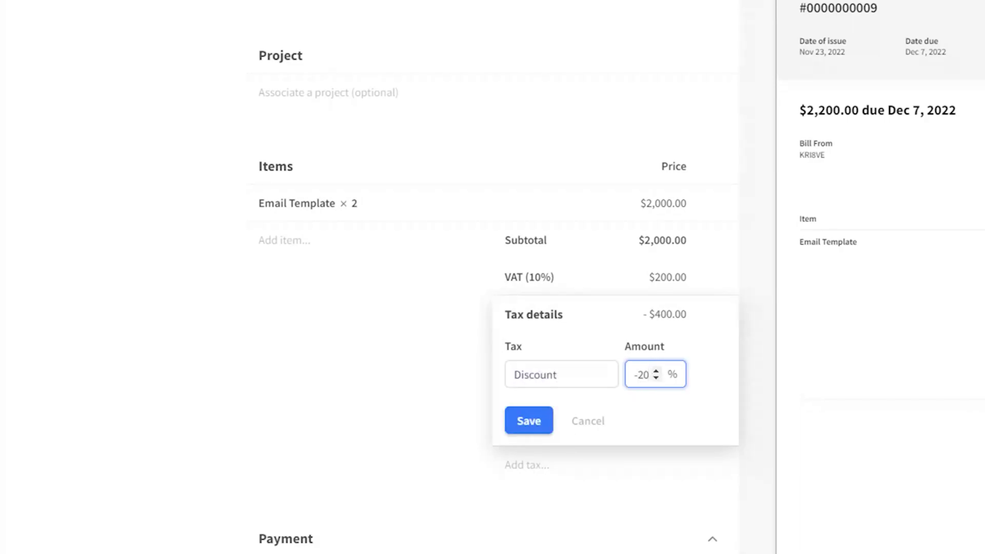
{"action": "left_click", "coordinate": [532, 419]}
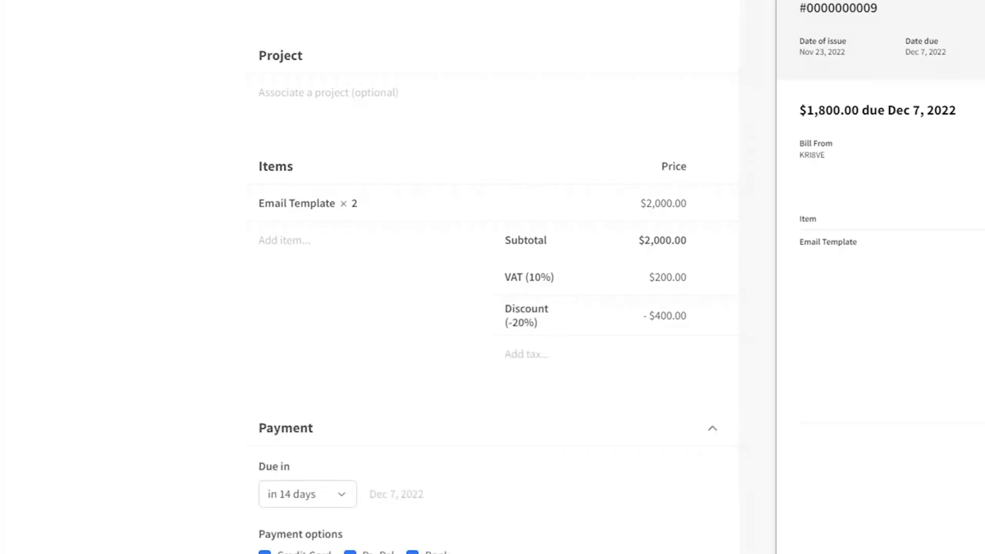
- Set a custom payment due date of 16/12/22 and exclude Bank from the payment options
{"action": "scroll", "coordinate": [493, 277], "scroll_direction": "down", "scroll_amount": 3}
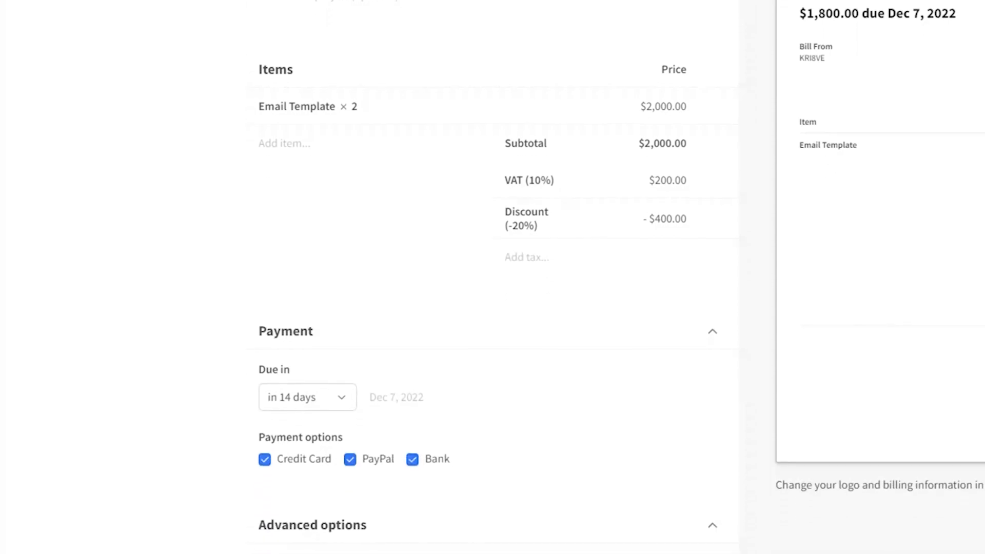
{"action": "scroll", "coordinate": [525, 296], "scroll_direction": "down", "scroll_amount": 3}
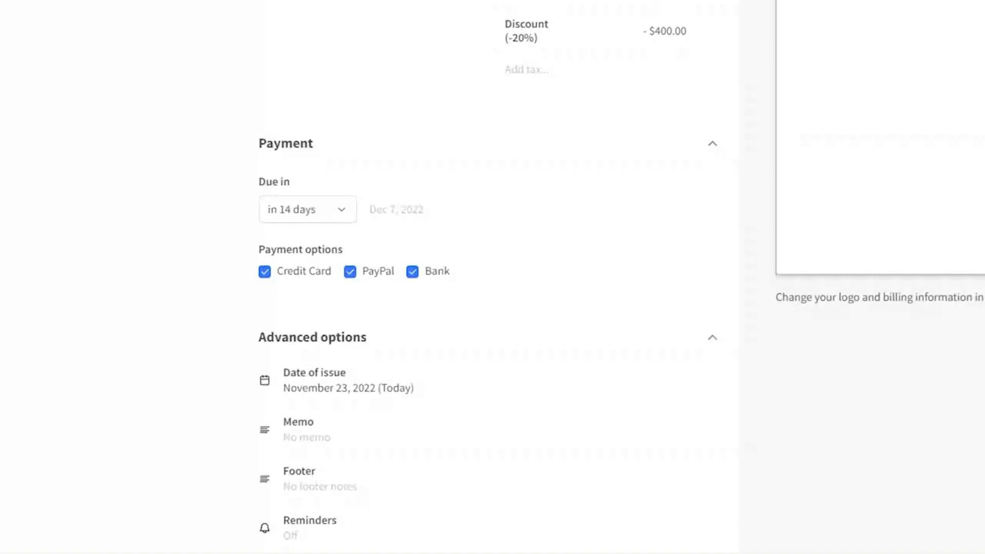
{"action": "left_click", "coordinate": [332, 213]}
{"action": "left_click", "coordinate": [325, 292]}
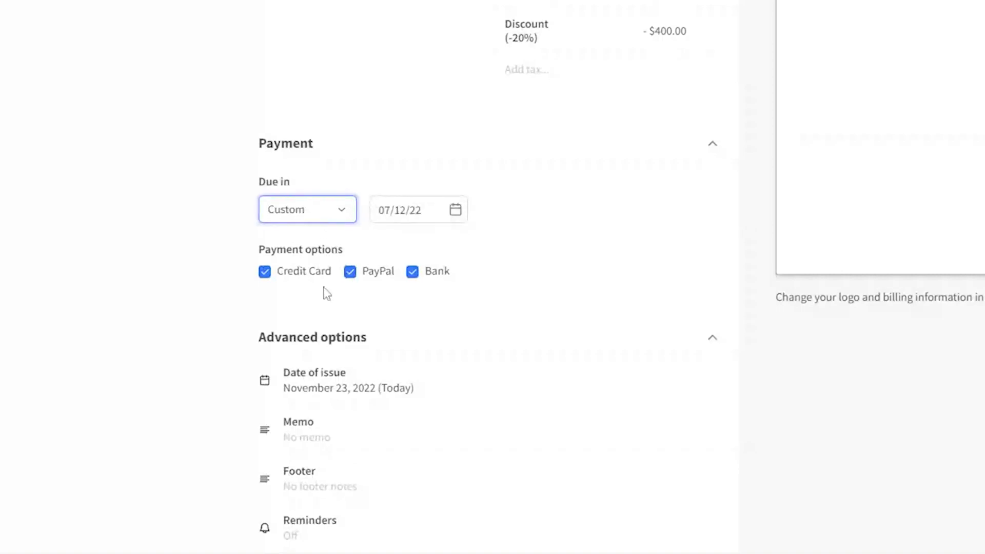
{"action": "left_click", "coordinate": [455, 209]}
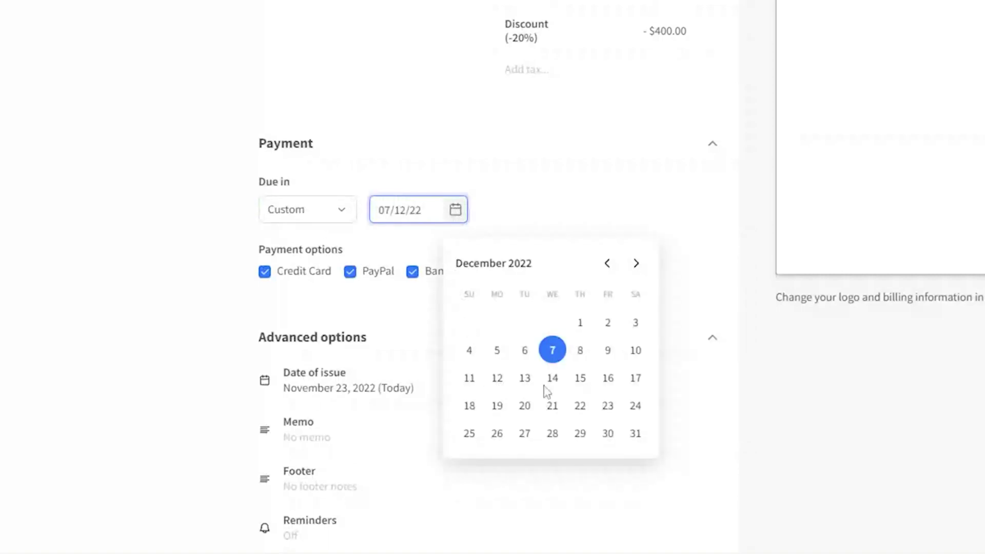
{"action": "left_click", "coordinate": [603, 383]}
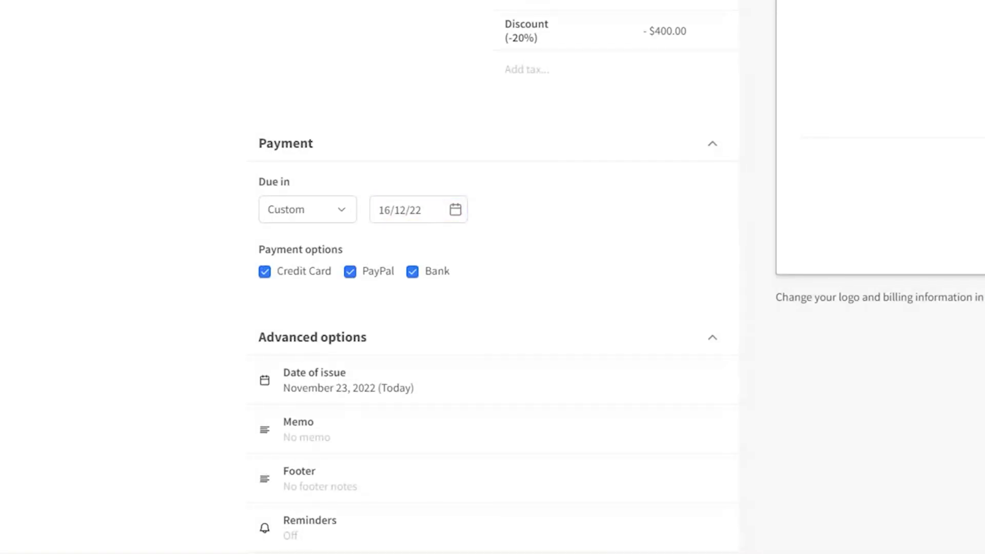
{"action": "left_click", "coordinate": [416, 276]}
- Set the invoice's date of issue to November 15, 2022 and save the change
{"action": "scroll", "coordinate": [529, 236], "scroll_direction": "down", "scroll_amount": 3}
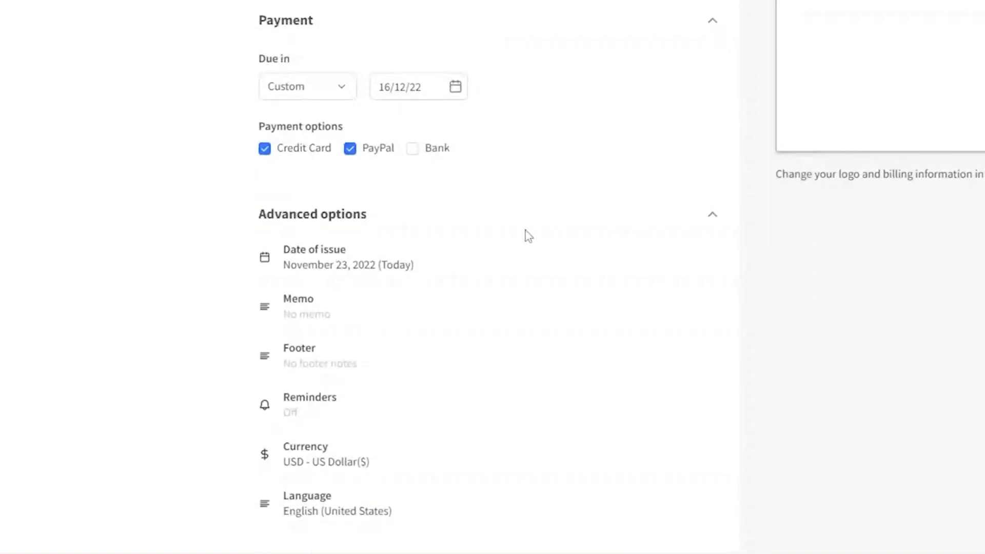
{"action": "left_click", "coordinate": [531, 264]}
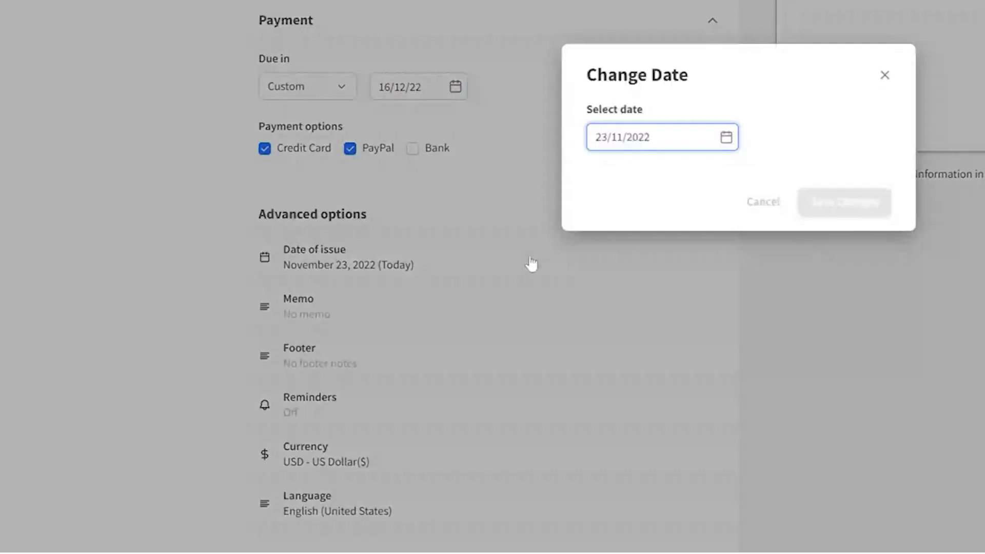
{"action": "left_click", "coordinate": [726, 138]}
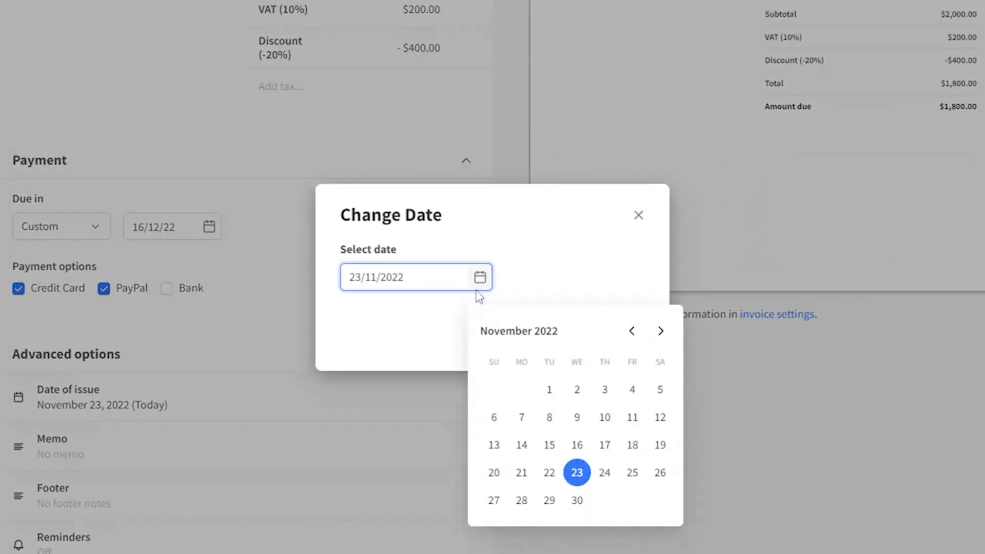
{"action": "left_click", "coordinate": [549, 445]}
{"action": "left_click", "coordinate": [576, 342]}
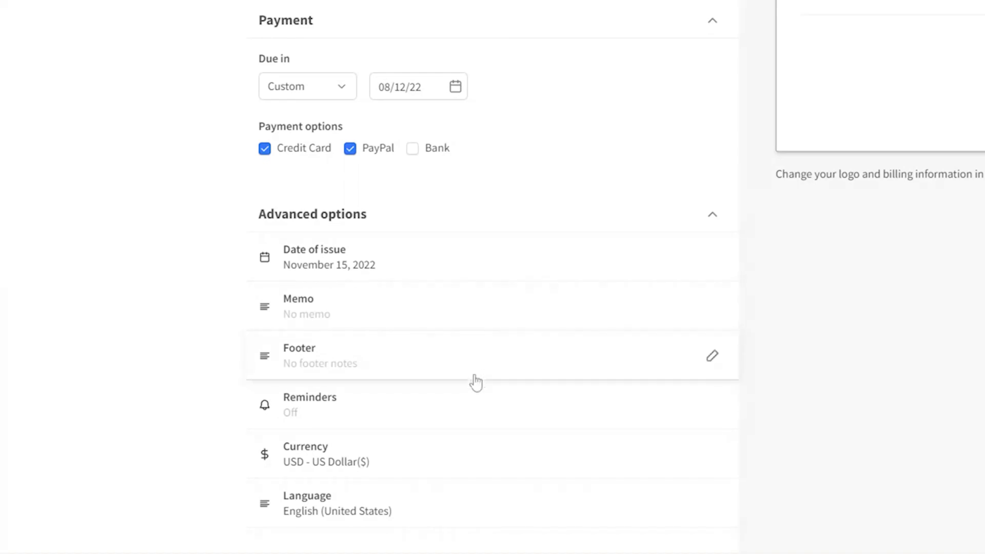
- Turn on a payment reminder sent 5 days before the invoice is due and save it
{"action": "left_click", "coordinate": [474, 409]}
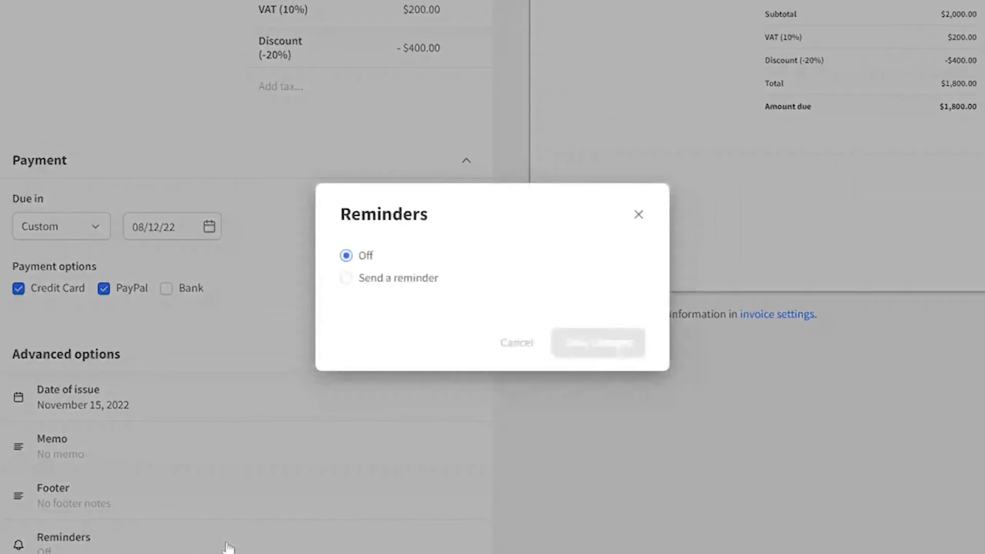
{"action": "left_click", "coordinate": [419, 280]}
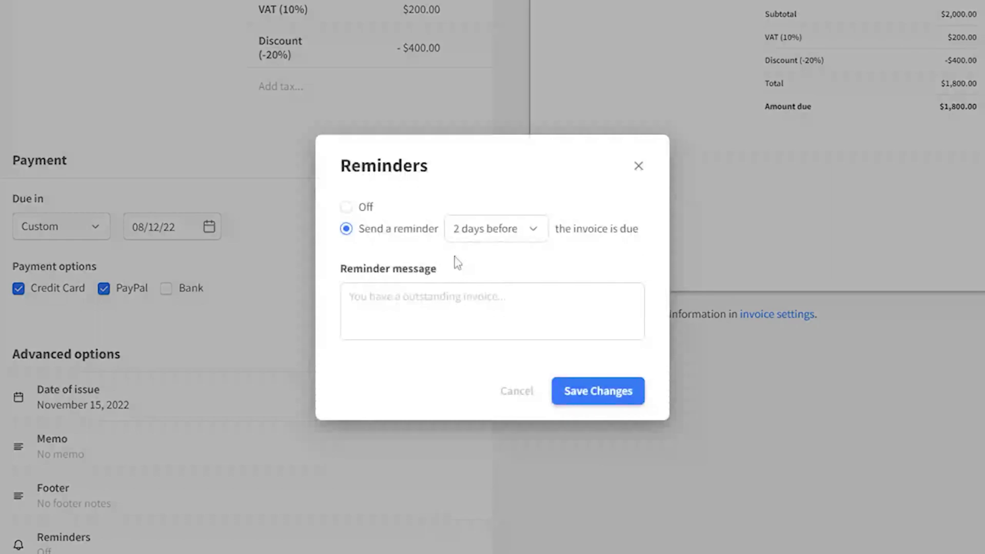
{"action": "left_click", "coordinate": [490, 236]}
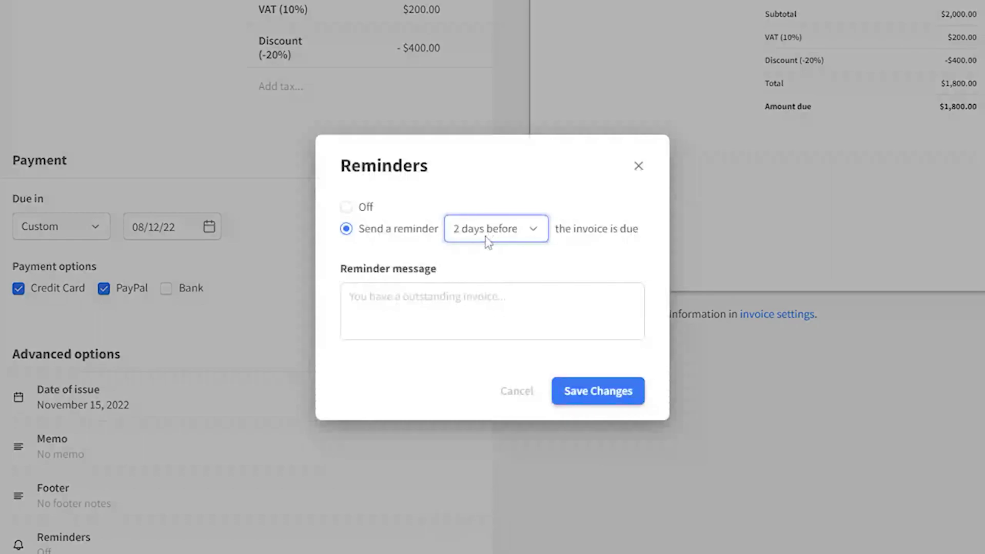
{"action": "left_click", "coordinate": [485, 280]}
{"action": "left_click", "coordinate": [476, 287]}
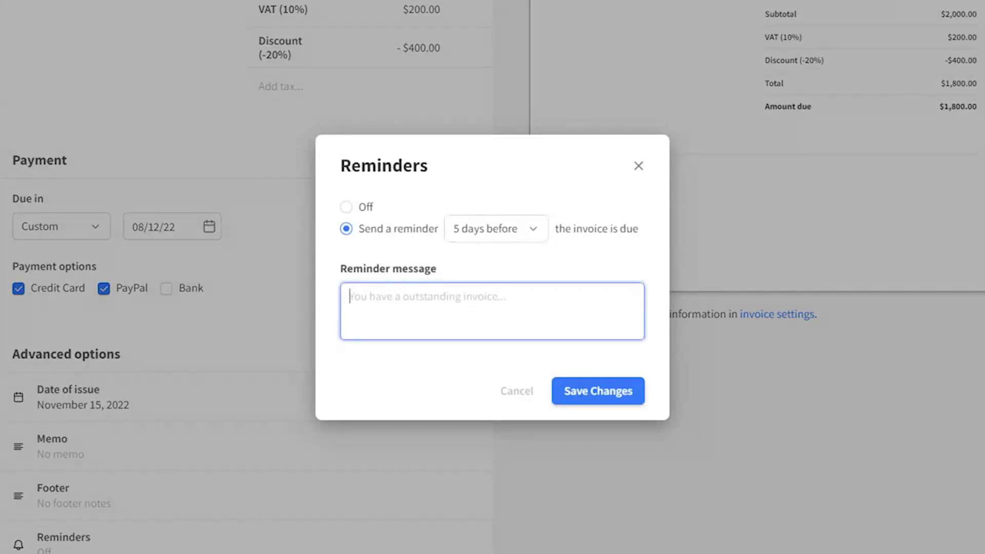
{"action": "left_click", "coordinate": [577, 397]}
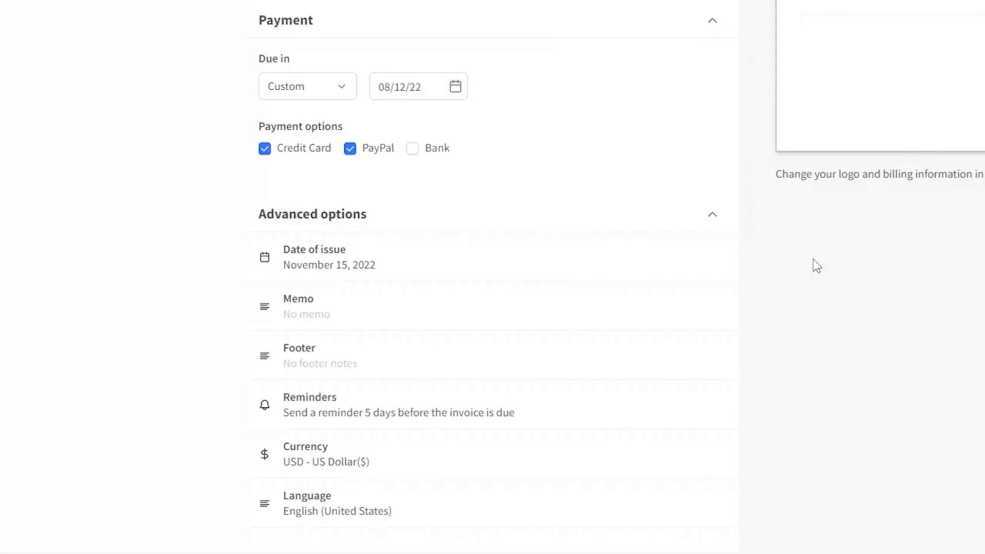
- Change the invoice currency to SCR - Seychellois rupee(SR) and save the change
{"action": "left_click", "coordinate": [484, 475]}
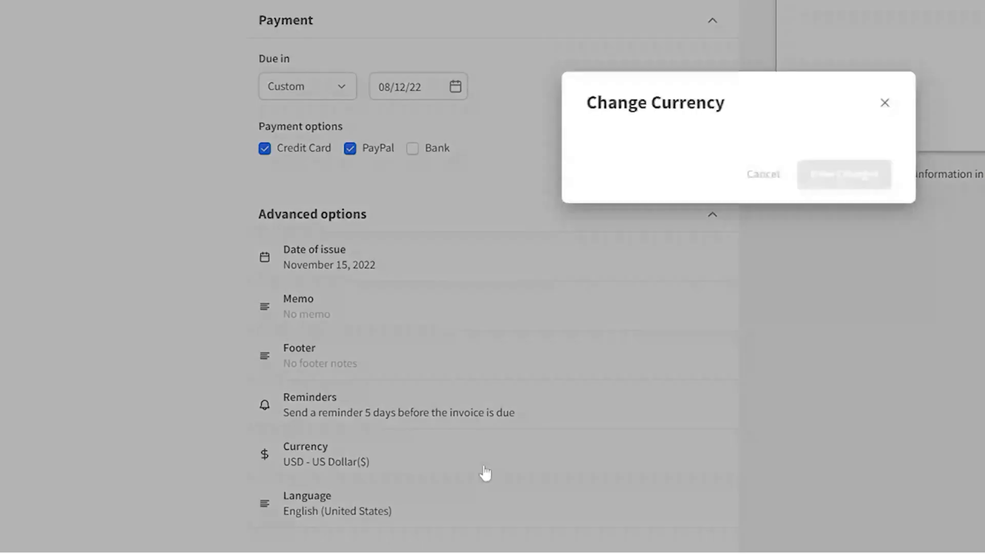
{"action": "left_click", "coordinate": [487, 281]}
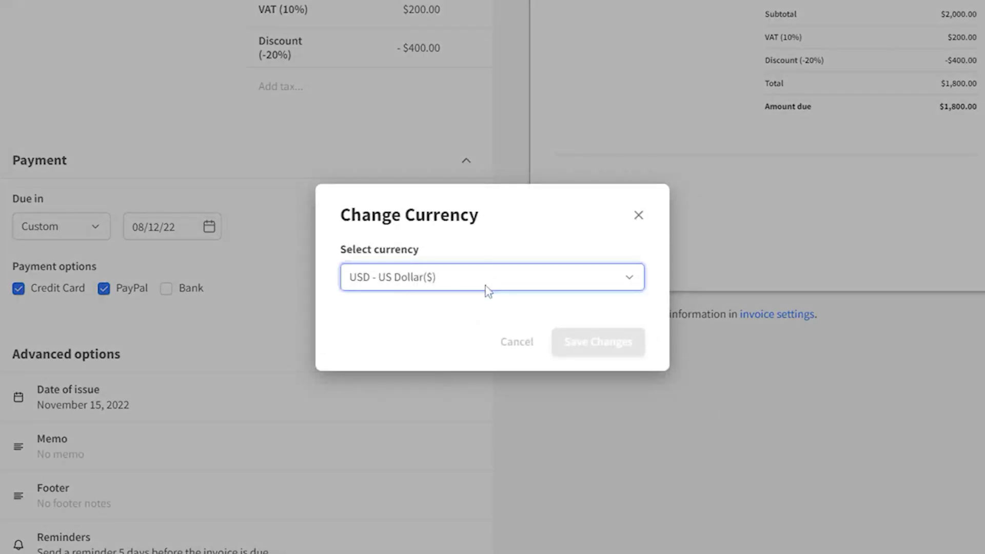
{"action": "left_click", "coordinate": [485, 299]}
{"action": "left_click", "coordinate": [585, 340]}
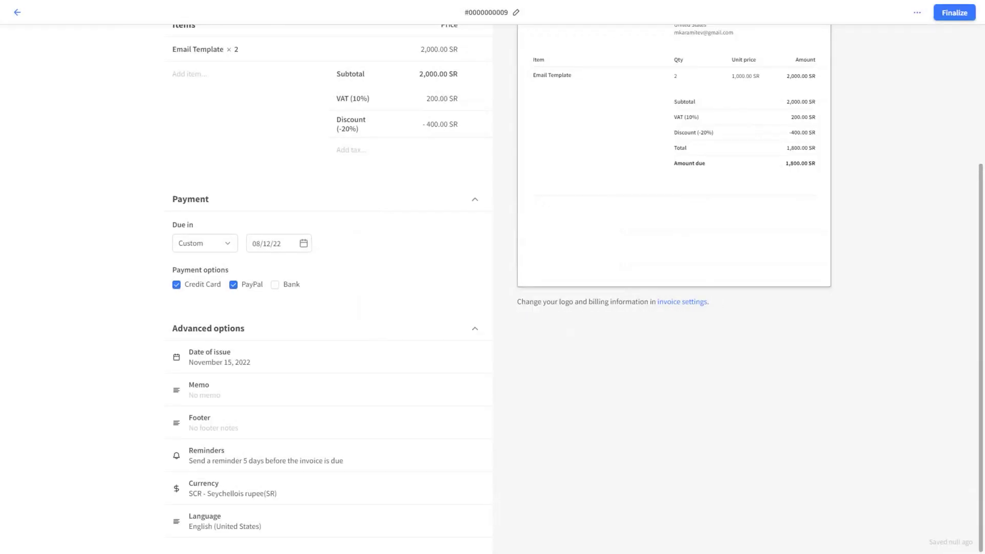
- Add the prefix KRI8VE in front of the invoice number and save the change
{"action": "scroll", "coordinate": [556, 323], "scroll_direction": "up", "scroll_amount": 4}
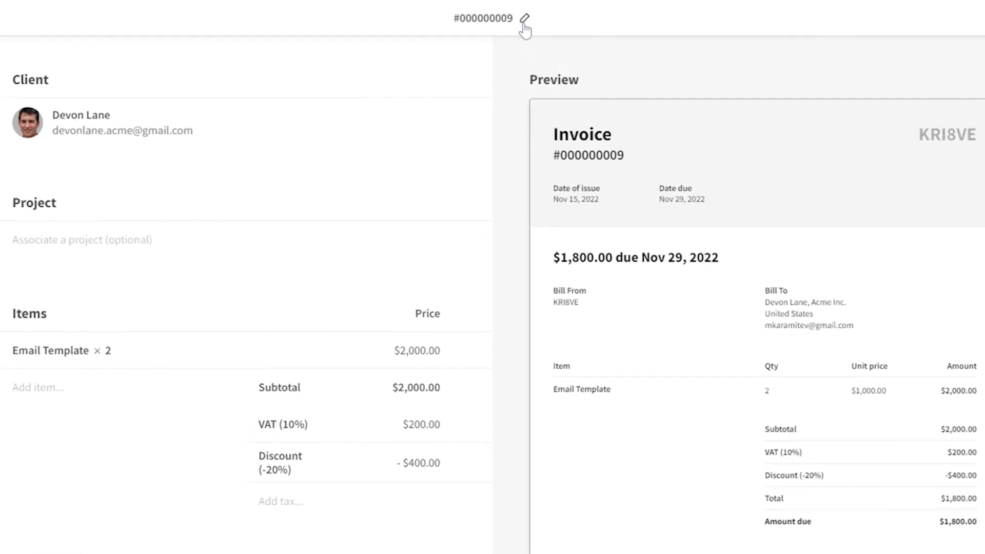
{"action": "left_click", "coordinate": [515, 13]}
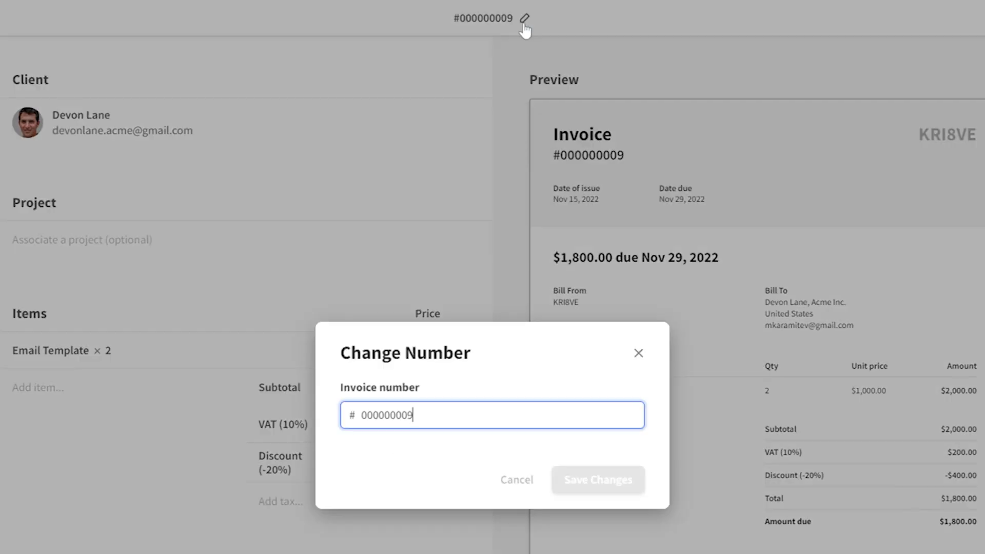
{"action": "left_click", "coordinate": [360, 415]}
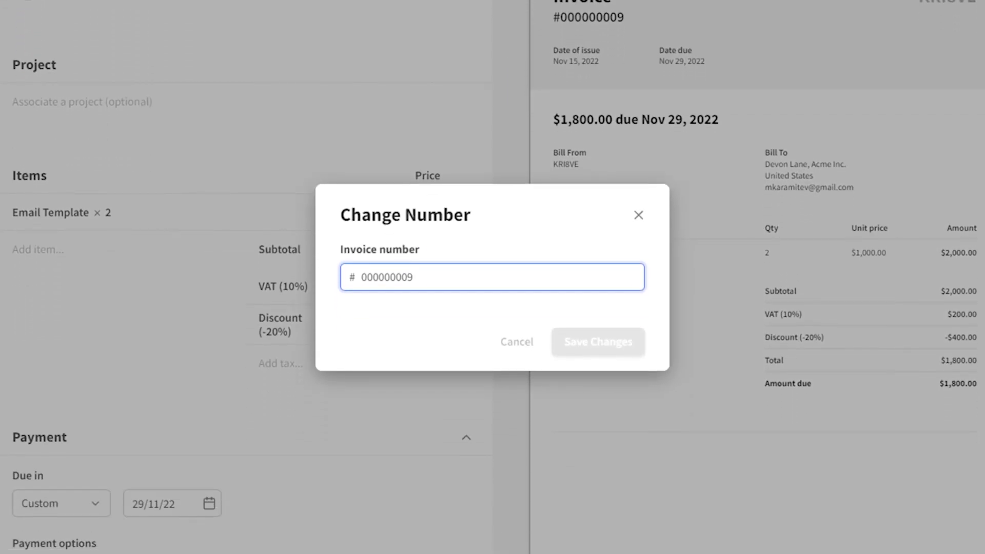
{"action": "type", "text": "KRI8VE"}
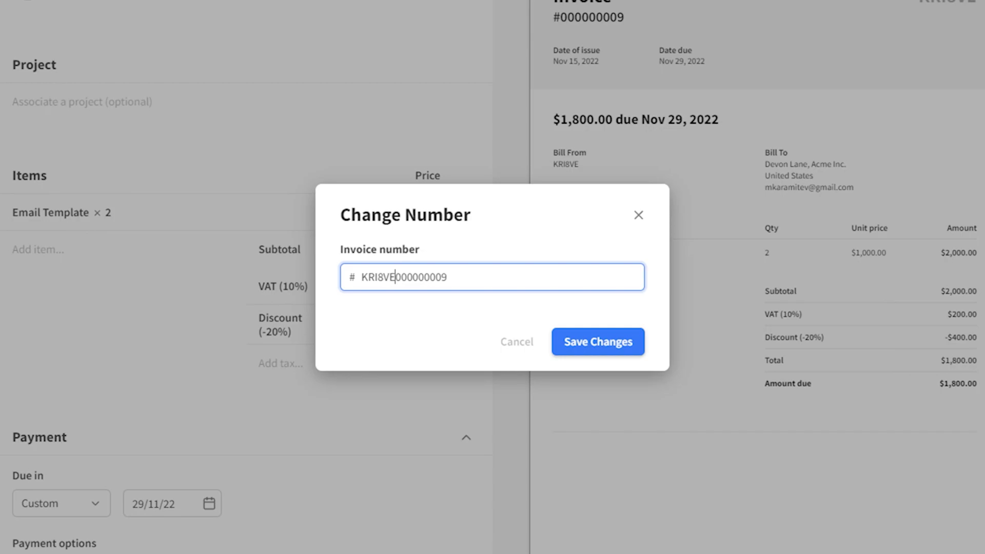
{"action": "left_click", "coordinate": [599, 340]}
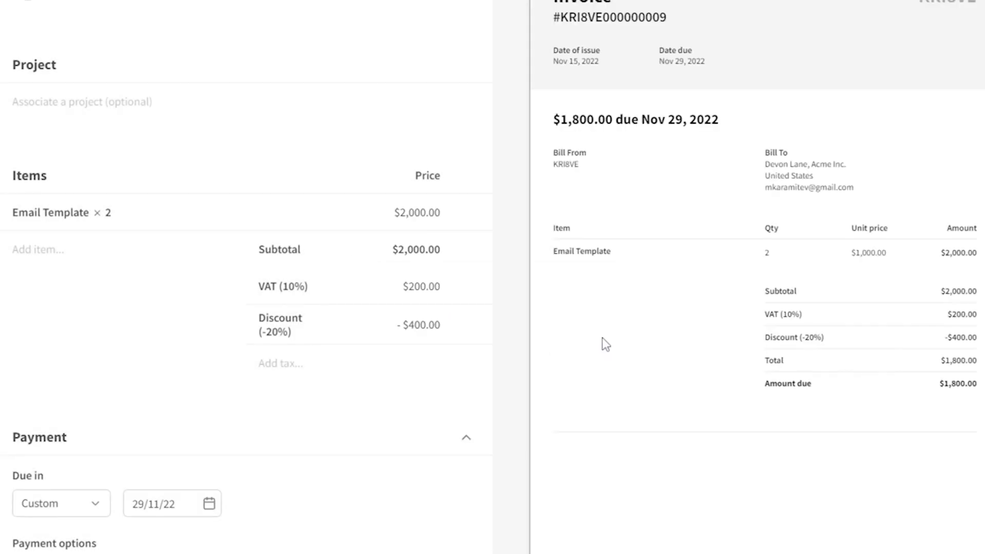
- Finalize the invoice and confirm so that the client can pay it
{"action": "left_click", "coordinate": [889, 21]}
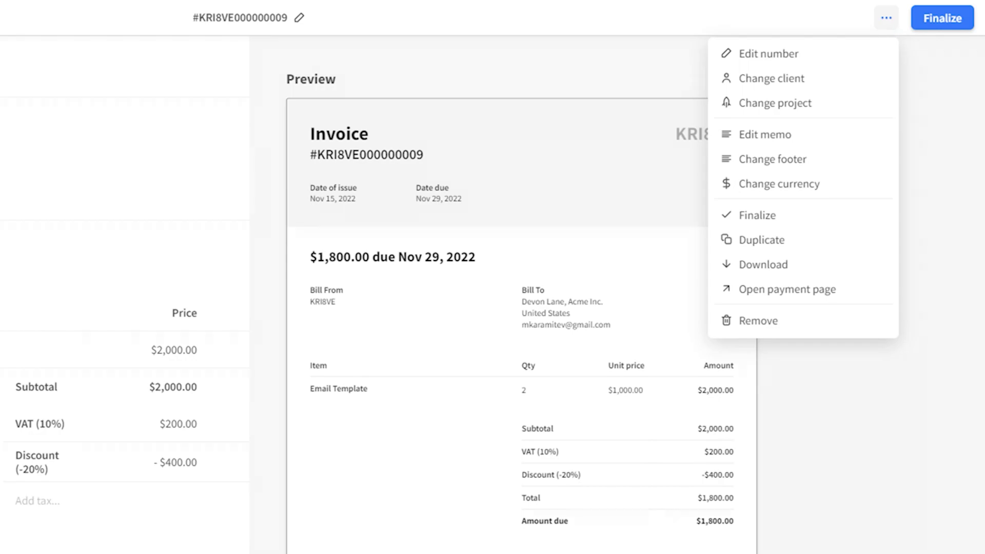
{"action": "left_click", "coordinate": [932, 90]}
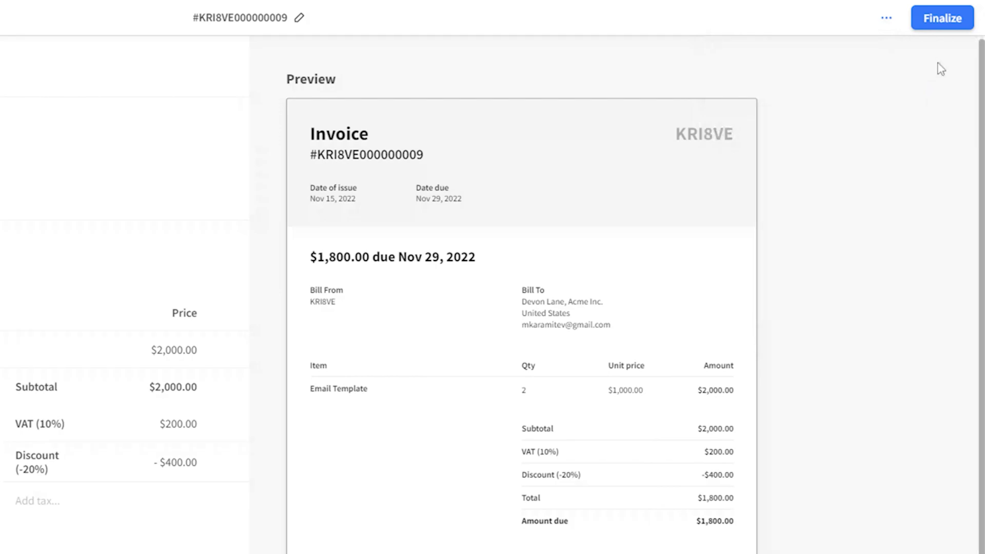
{"action": "left_click", "coordinate": [944, 20]}
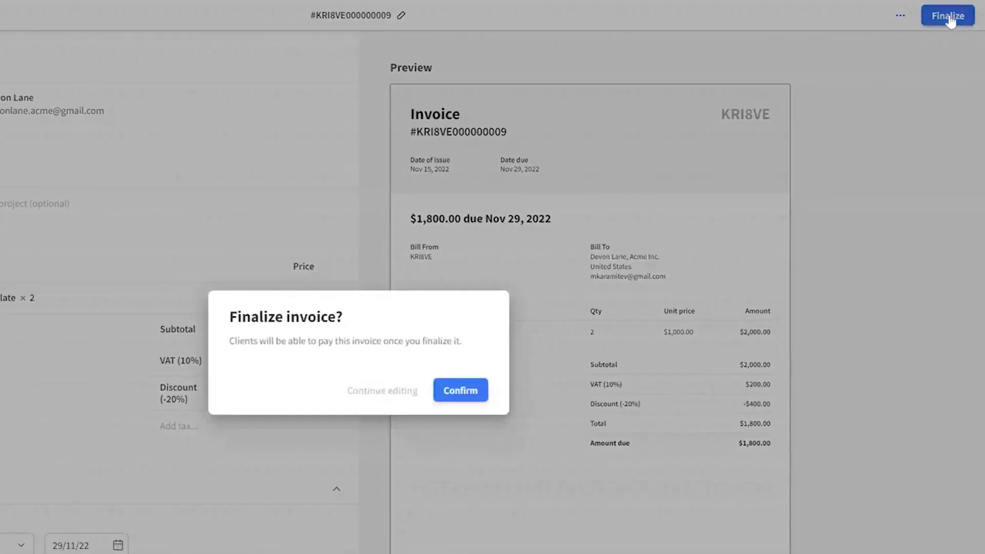
{"action": "left_click", "coordinate": [572, 307]}
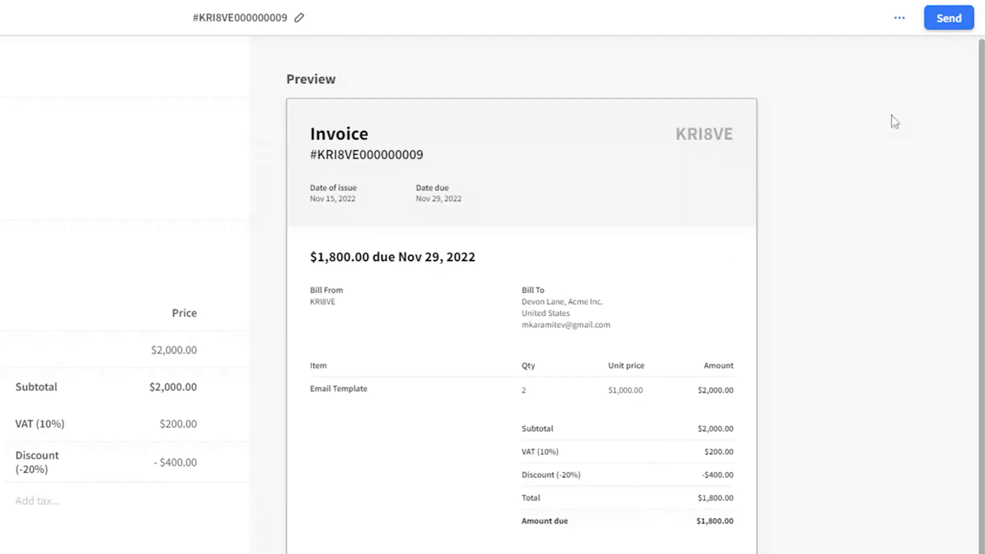
- Start sending the invoice and choose Website Design / Conversation as the project conversation to send it to
{"action": "left_click", "coordinate": [955, 24]}
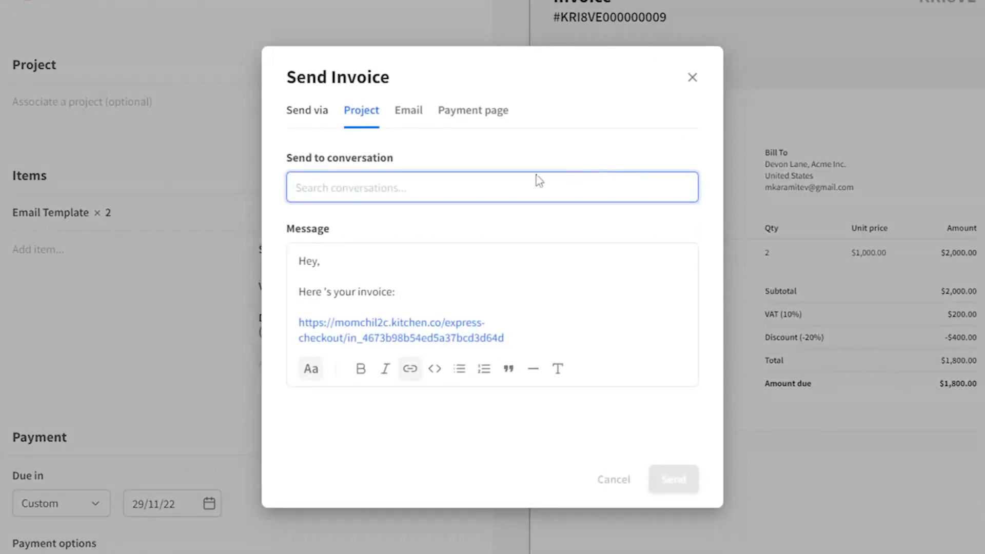
{"action": "type", "text": "w"}
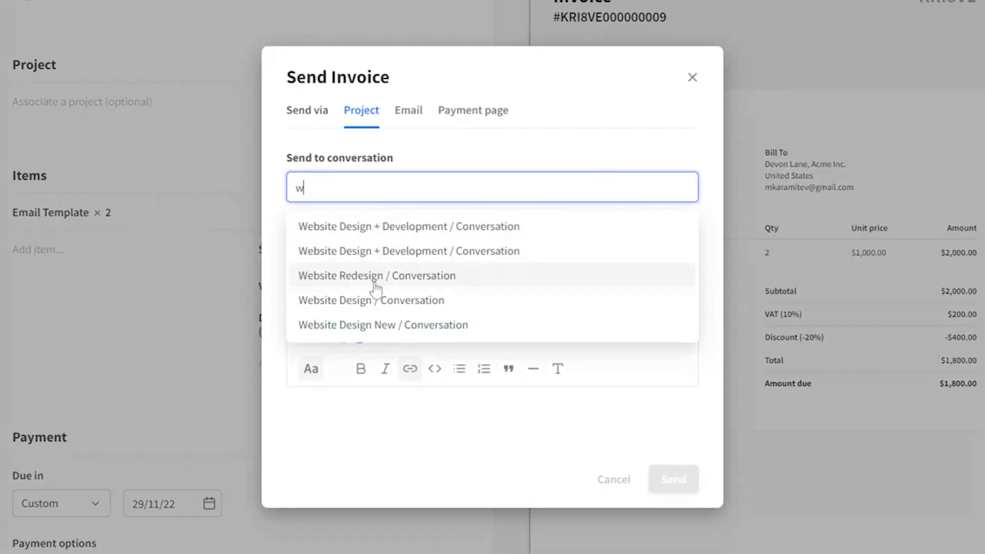
{"action": "left_click", "coordinate": [380, 300]}
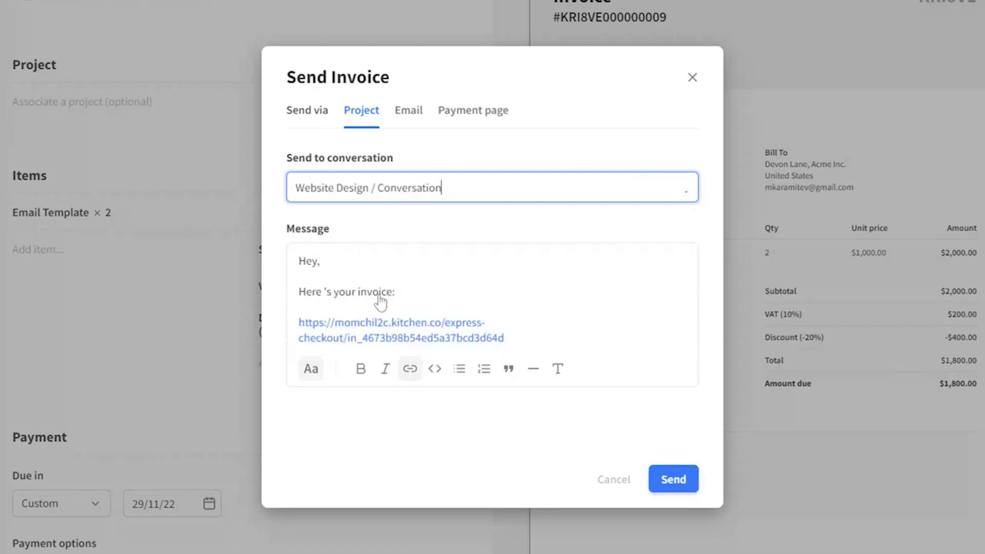
- Switch the delivery method to email, add a Cc with the additional recipient's email address, and send the invoice
{"action": "left_click", "coordinate": [417, 116]}
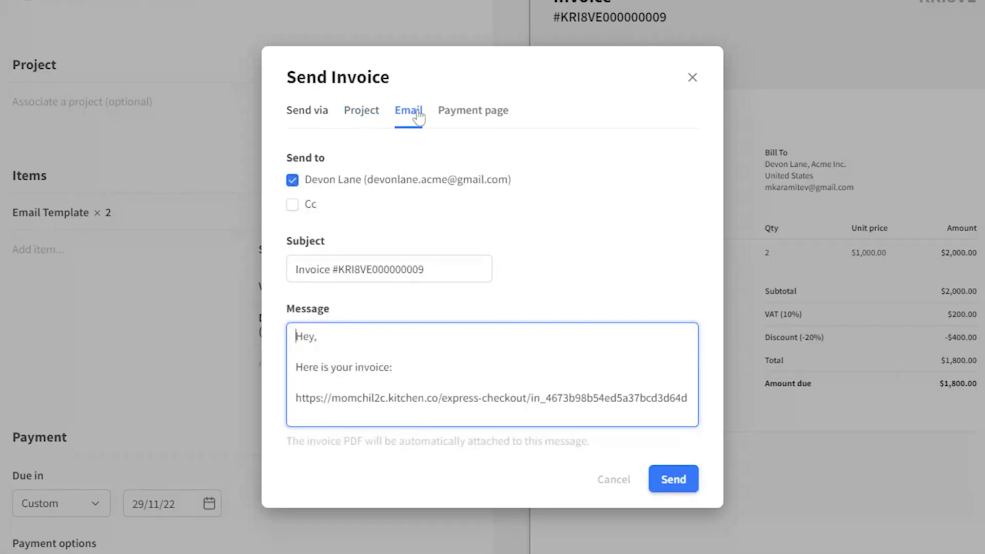
{"action": "left_click", "coordinate": [425, 270]}
{"action": "key", "text": "Tab"}
{"action": "left_click", "coordinate": [302, 204]}
{"action": "key", "text": "Tab"}
{"action": "key", "text": "ctrl+v"}
{"action": "left_click", "coordinate": [540, 259]}
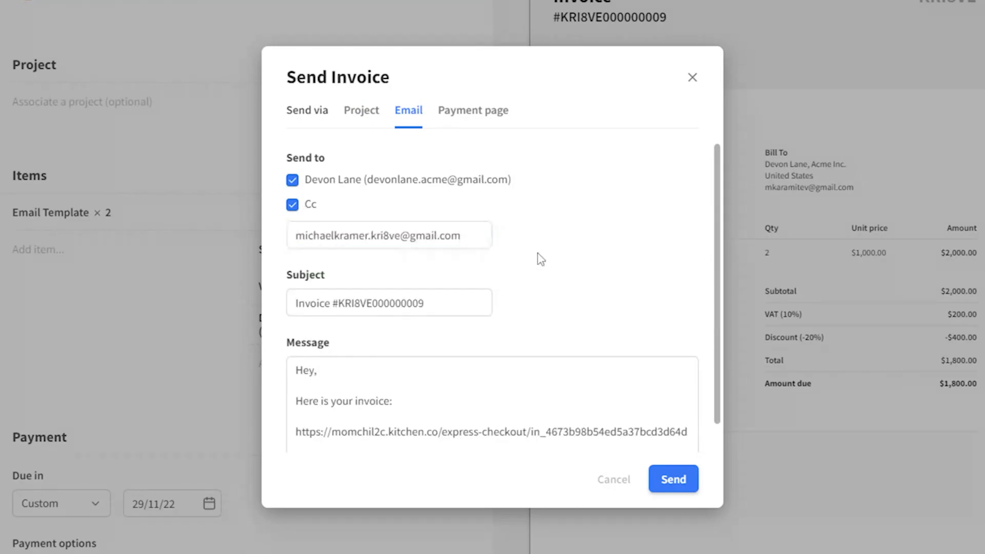
{"action": "left_click", "coordinate": [687, 483]}
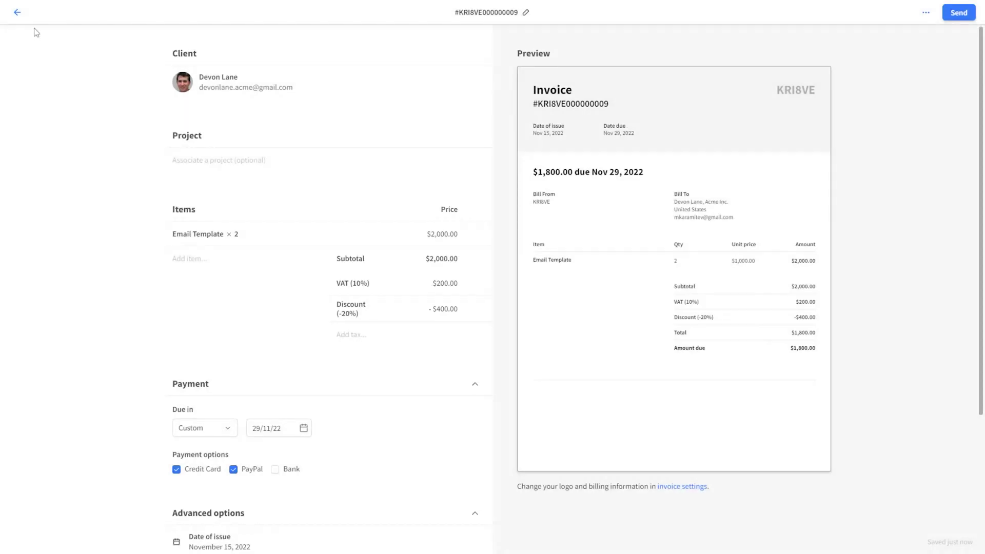
- Reopen the invoice created Nov 24, 2022 for editing from the invoice list and check its Email Template item details
{"action": "left_click", "coordinate": [17, 12]}
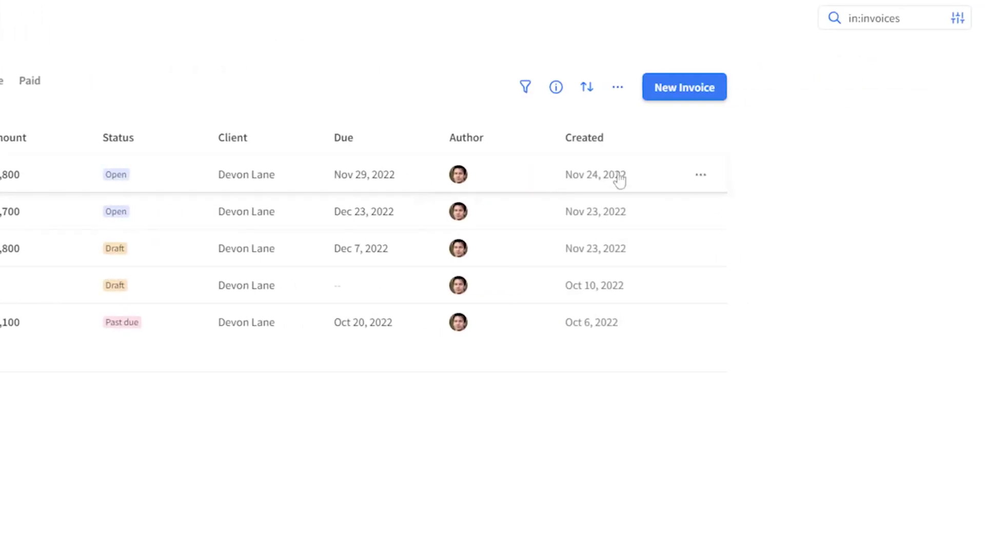
{"action": "left_click", "coordinate": [701, 176]}
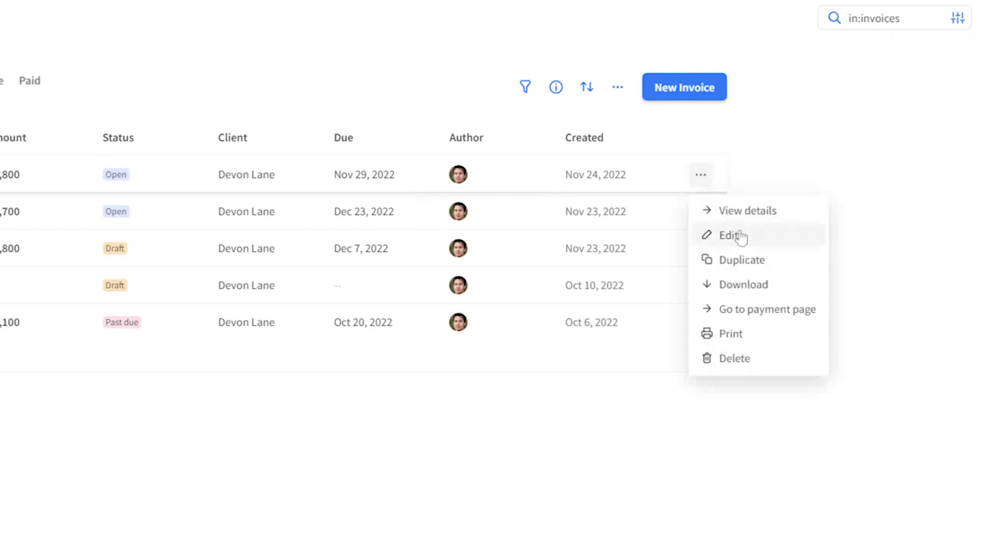
{"action": "left_click", "coordinate": [766, 238]}
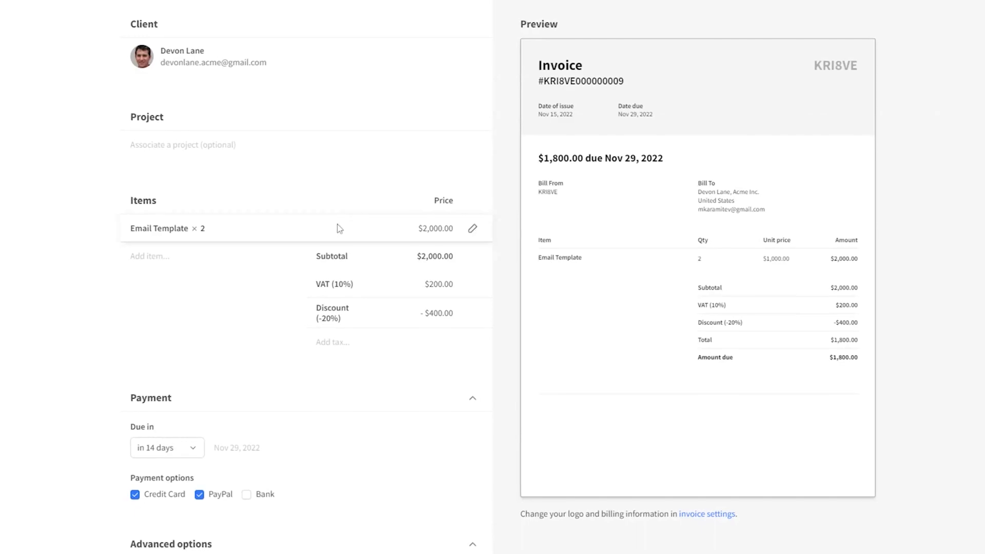
{"action": "left_click", "coordinate": [472, 228]}
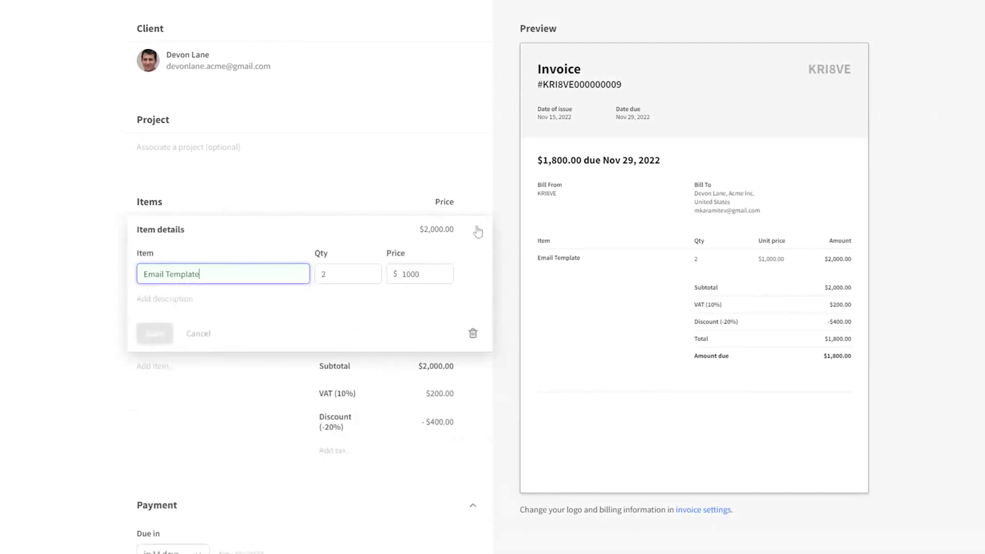
{"action": "left_click", "coordinate": [383, 187]}
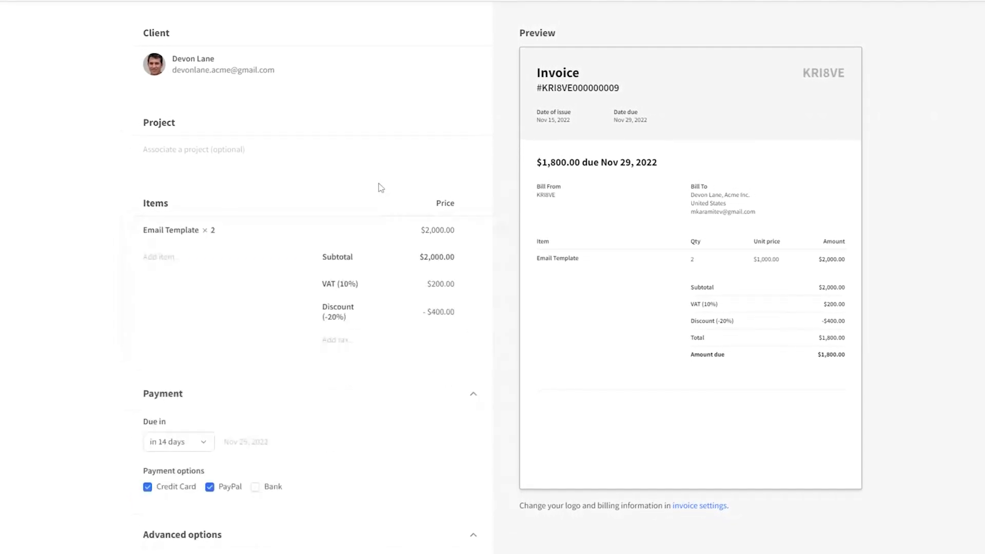